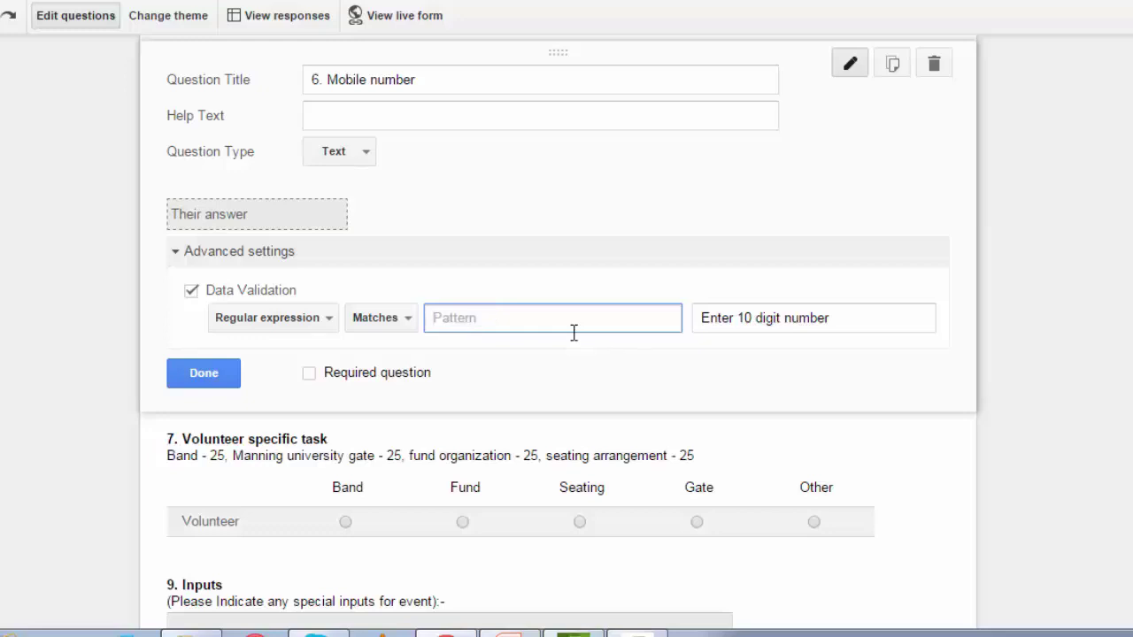
Enter the Mobile number validation pattern ^[789]\d{9}$.
{"action": "type", "text": "["}
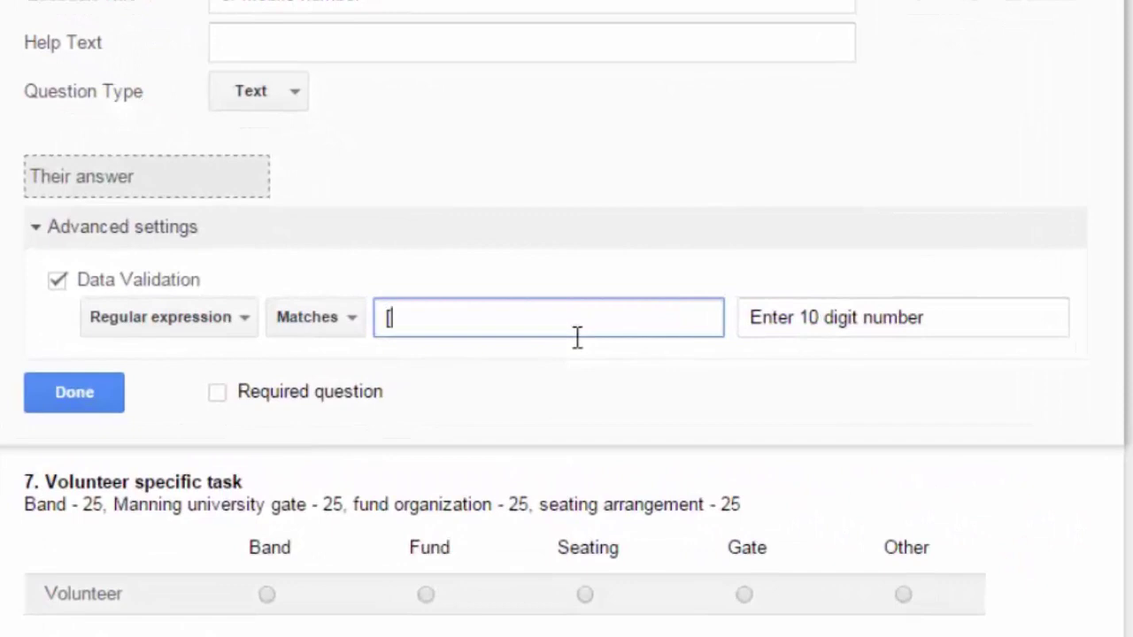
{"action": "type", "text": "789]"}
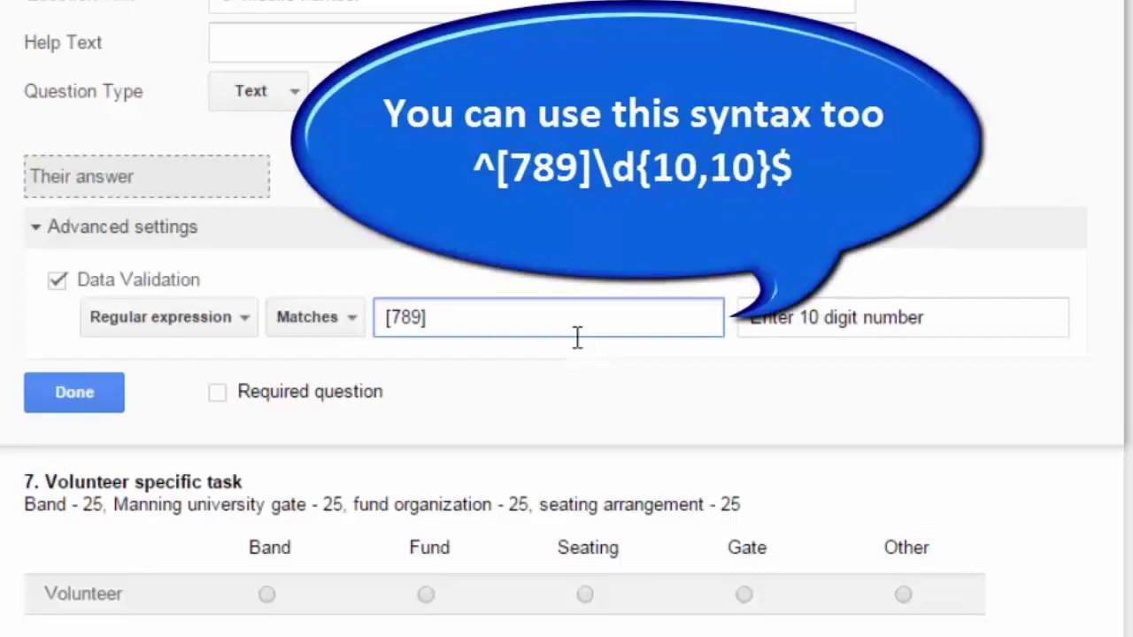
{"action": "type", "text": "\\d"}
{"action": "type", "text": "{9}$"}
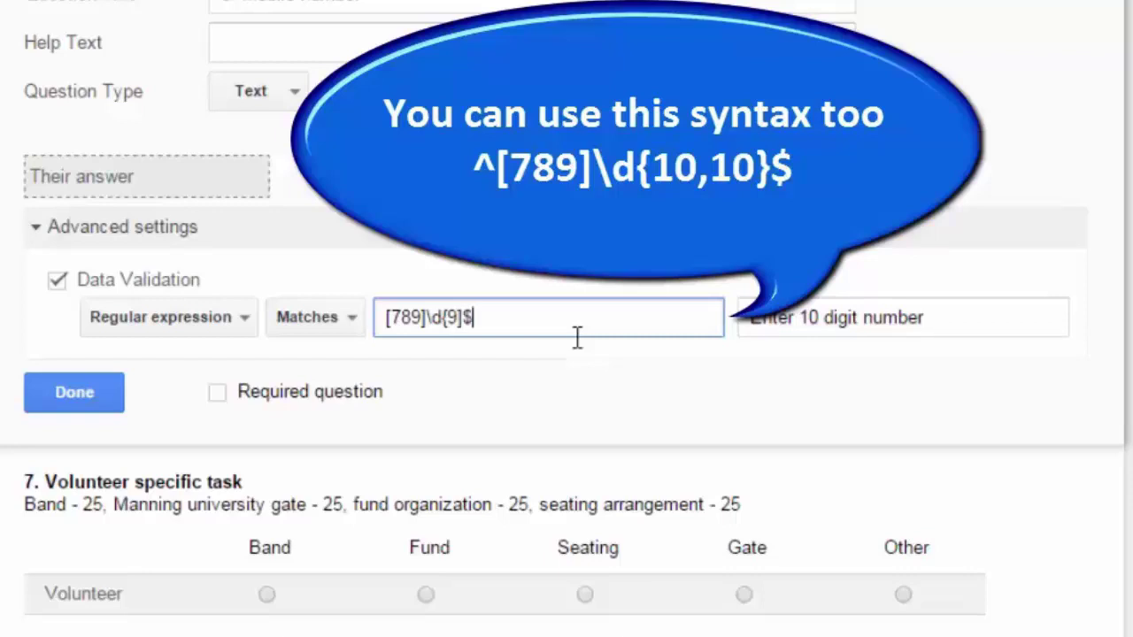
{"action": "key", "text": "Left"}
{"action": "key", "text": "Left"}
{"action": "key", "text": "Left"}
{"action": "key", "text": "Home"}
{"action": "type", "text": "^"}
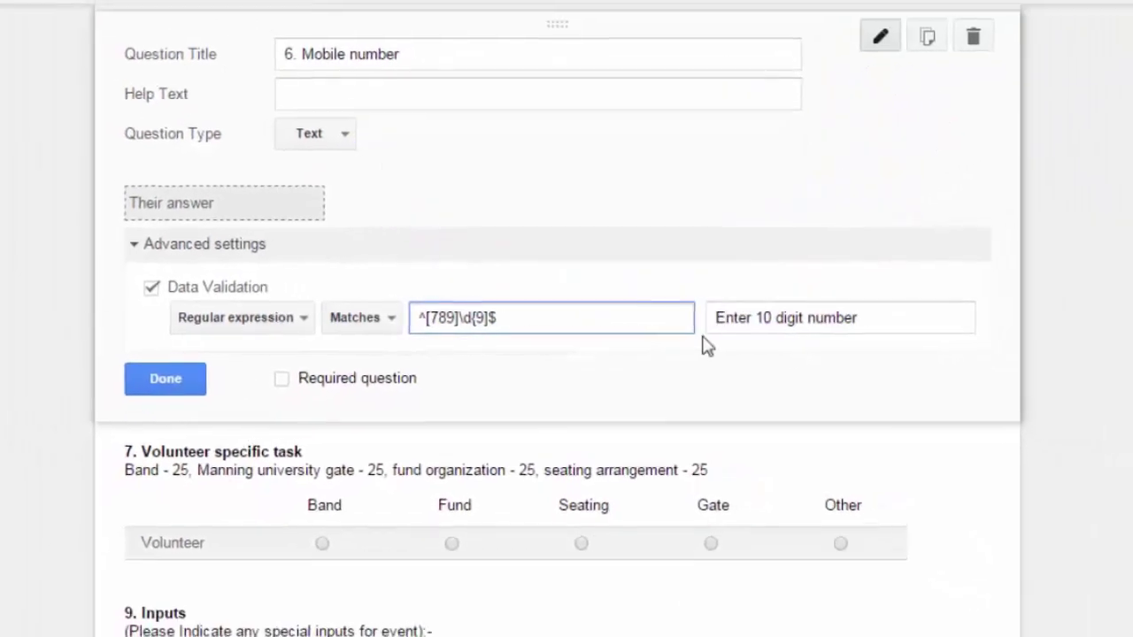
Replace the error message with 'check your mobile number' and finish the question.
{"action": "left_click_drag", "start_coordinate": [877, 322], "coordinate": [690, 316]}
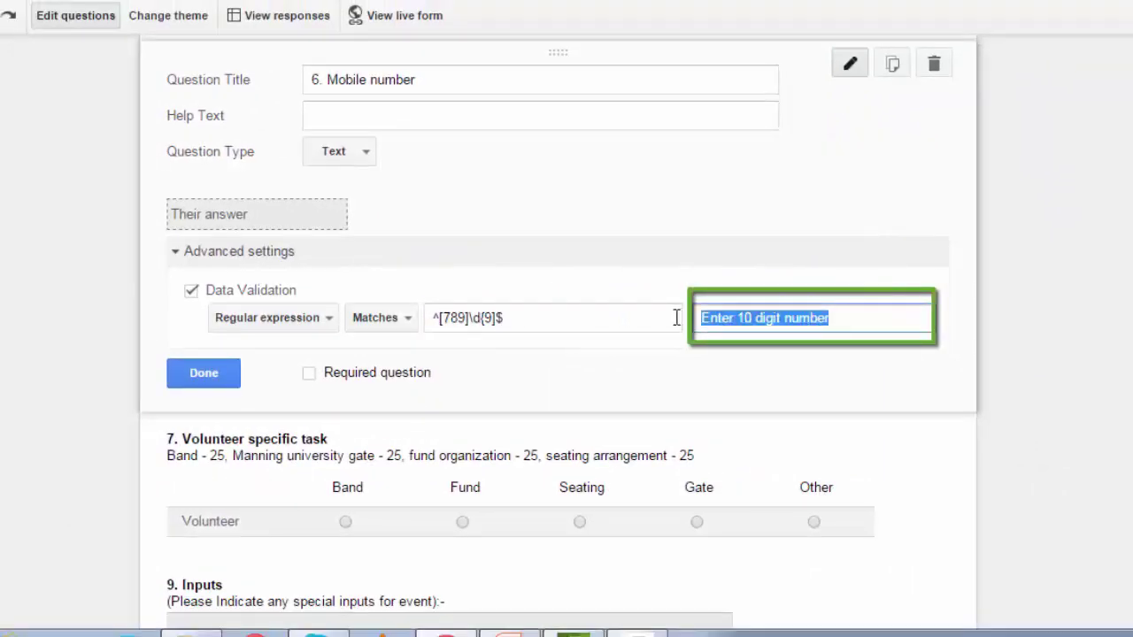
{"action": "type", "text": "check your "}
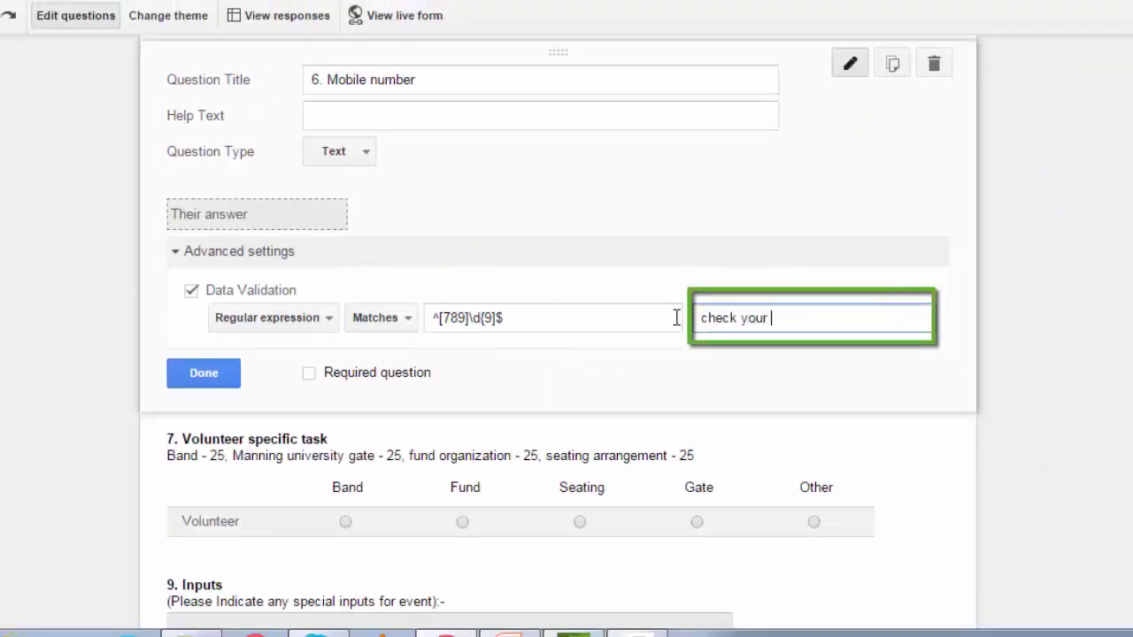
{"action": "type", "text": "mobile number"}
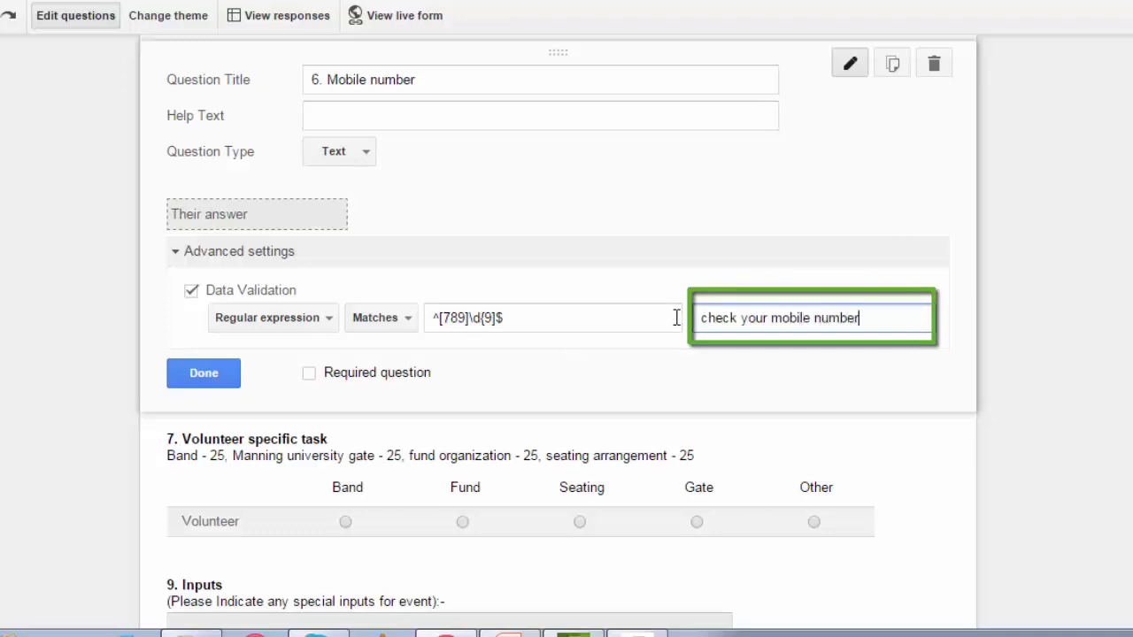
{"action": "left_click", "coordinate": [233, 381]}
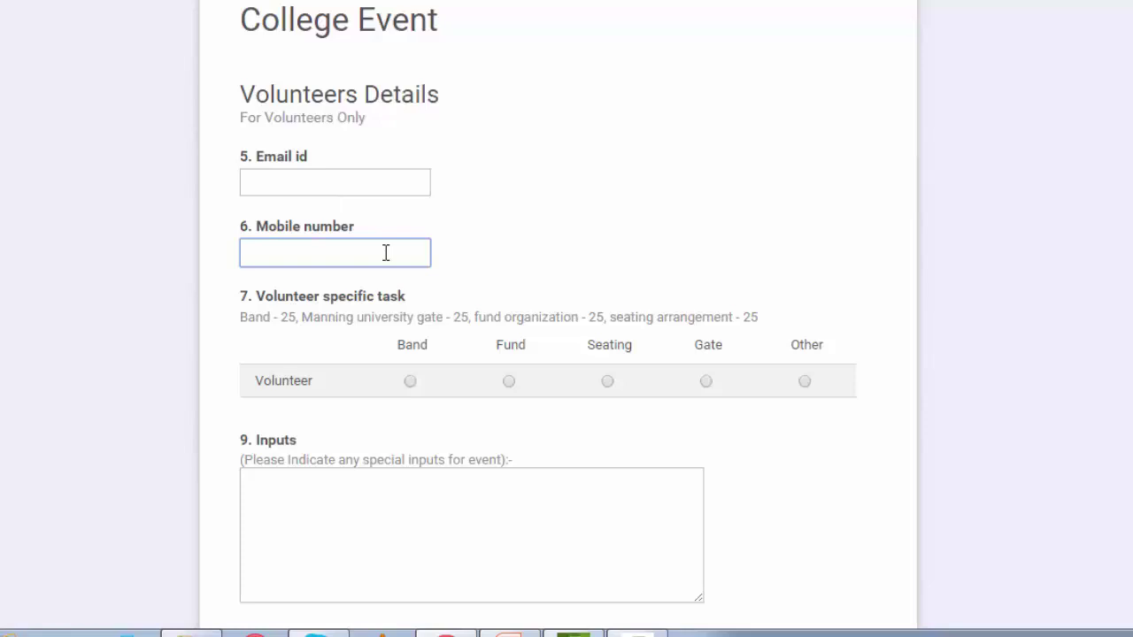
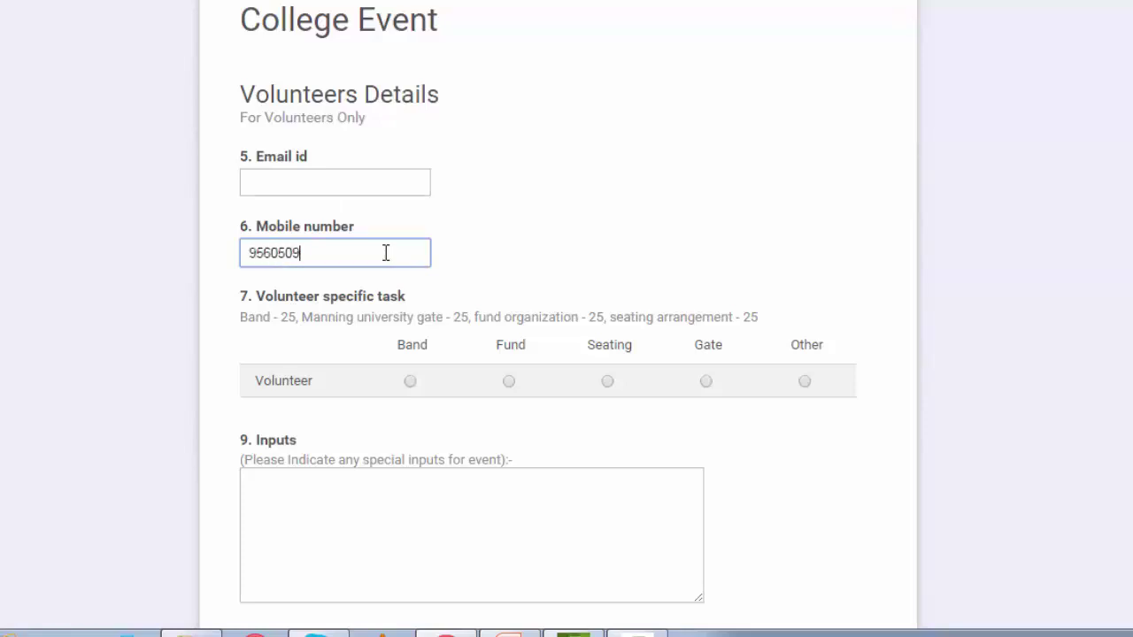
{"action": "key", "text": "Home"}
{"action": "key", "text": "Delete"}
{"action": "type", "text": "6"}
{"action": "left_click", "coordinate": [516, 266]}
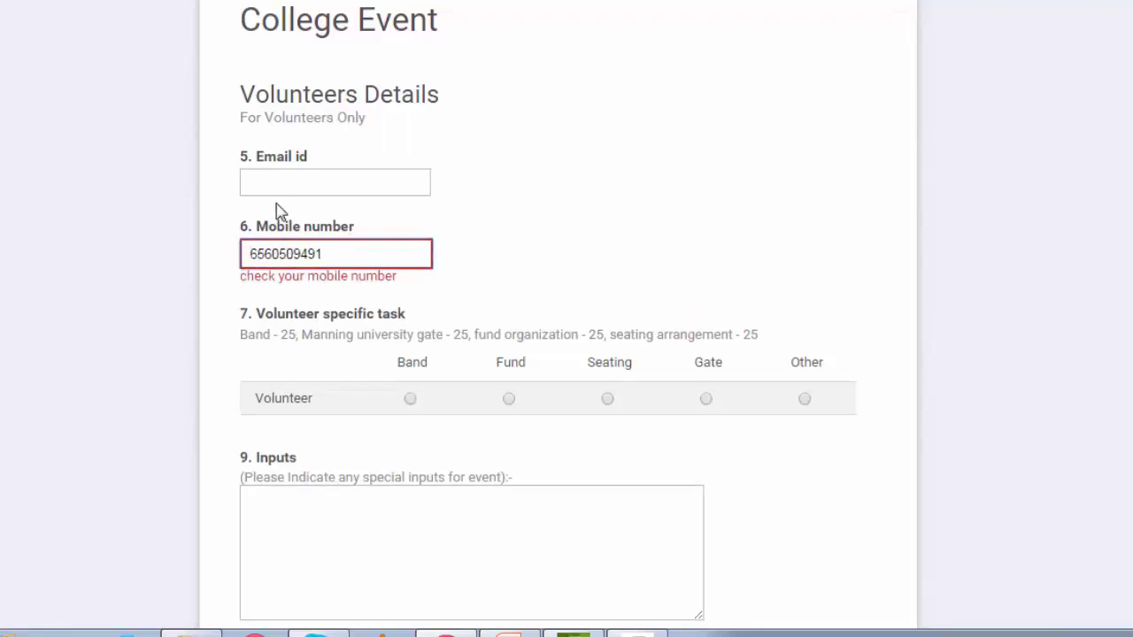
Retry with a leading 5, then restore the leading 9 and append a 2.
{"action": "key", "text": "BackSpace"}
{"action": "type", "text": "5"}
{"action": "left_click", "coordinate": [253, 255]}
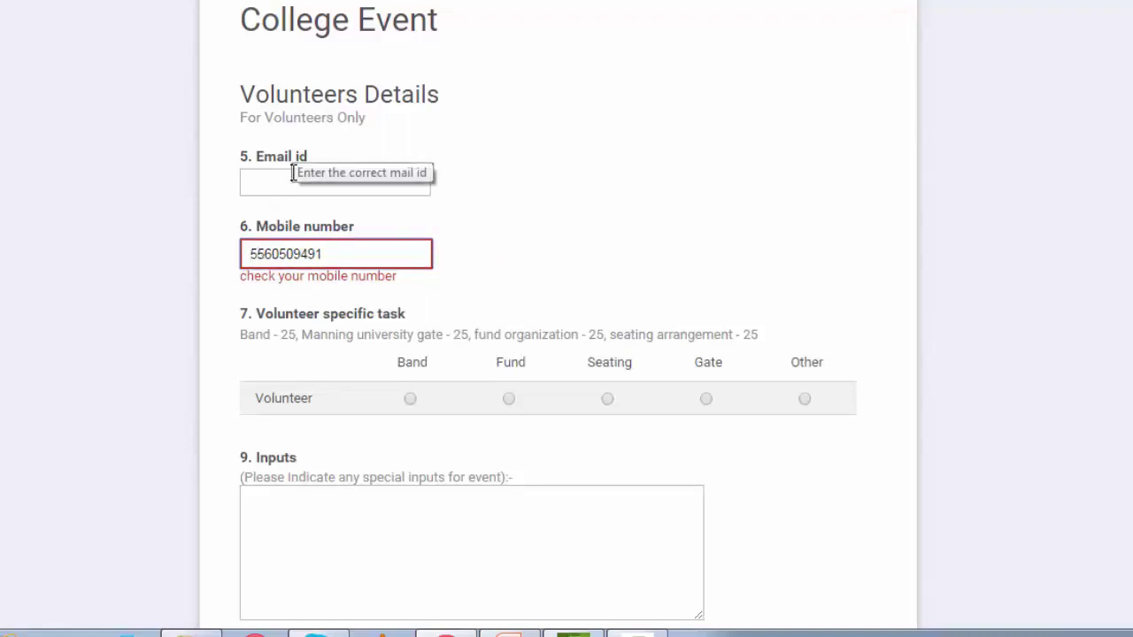
{"action": "key", "text": "BackSpace"}
{"action": "type", "text": "9"}
{"action": "left_click", "coordinate": [341, 253]}
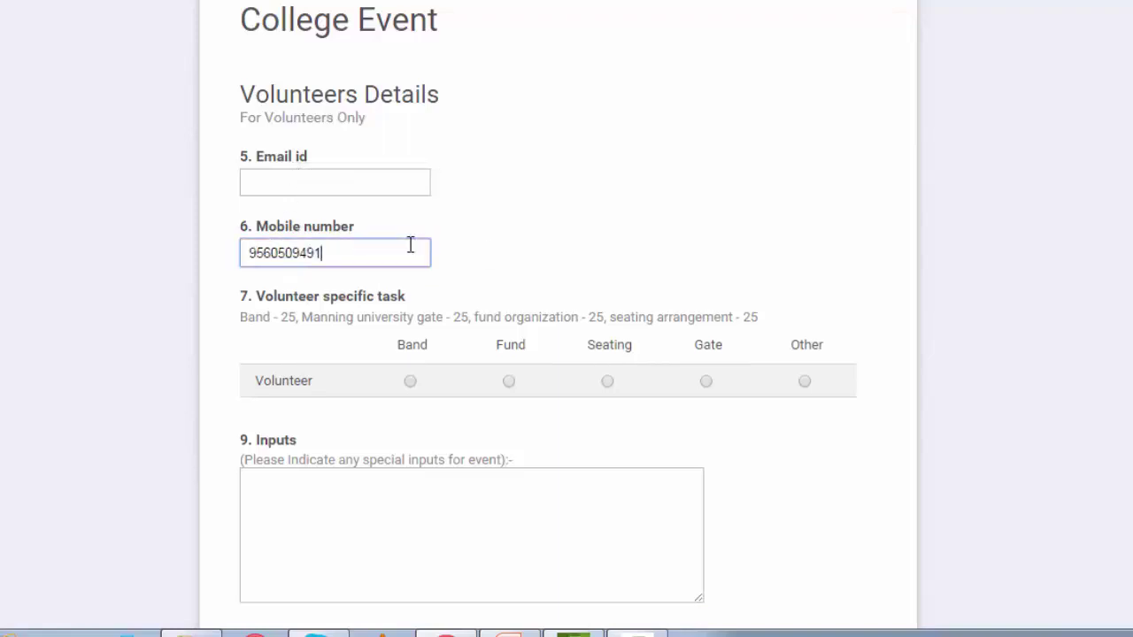
{"action": "type", "text": "2"}
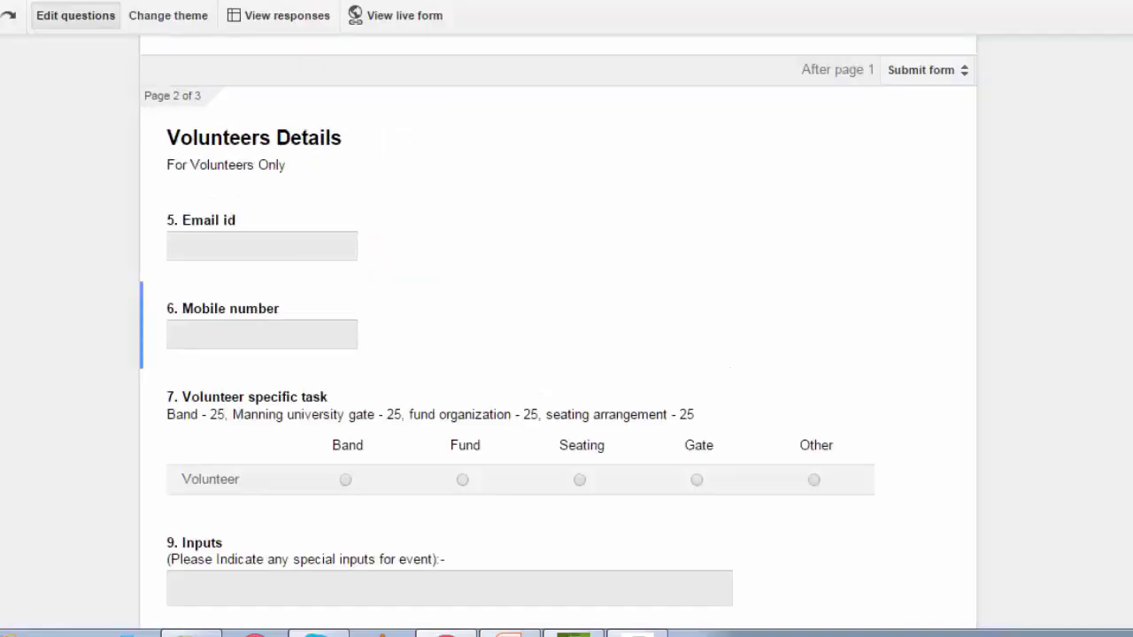
Replace the Mobile number pattern with ^[7-9][0-9]{9}$.
{"action": "left_click", "coordinate": [283, 331]}
{"action": "left_click", "coordinate": [340, 493]}
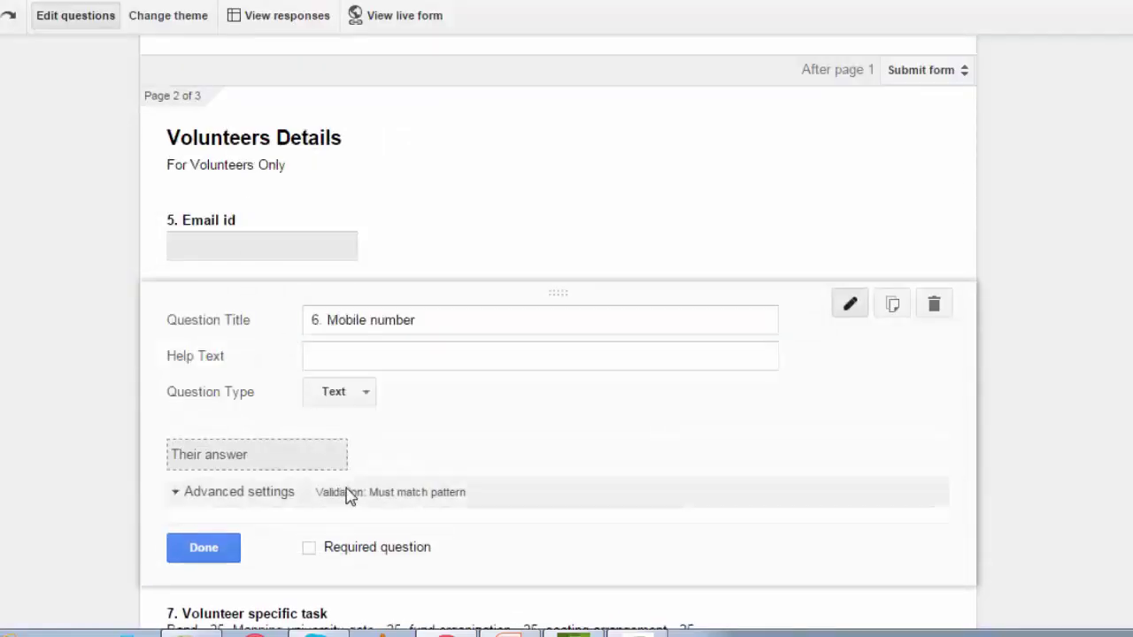
{"action": "left_click_drag", "start_coordinate": [531, 557], "coordinate": [411, 564]}
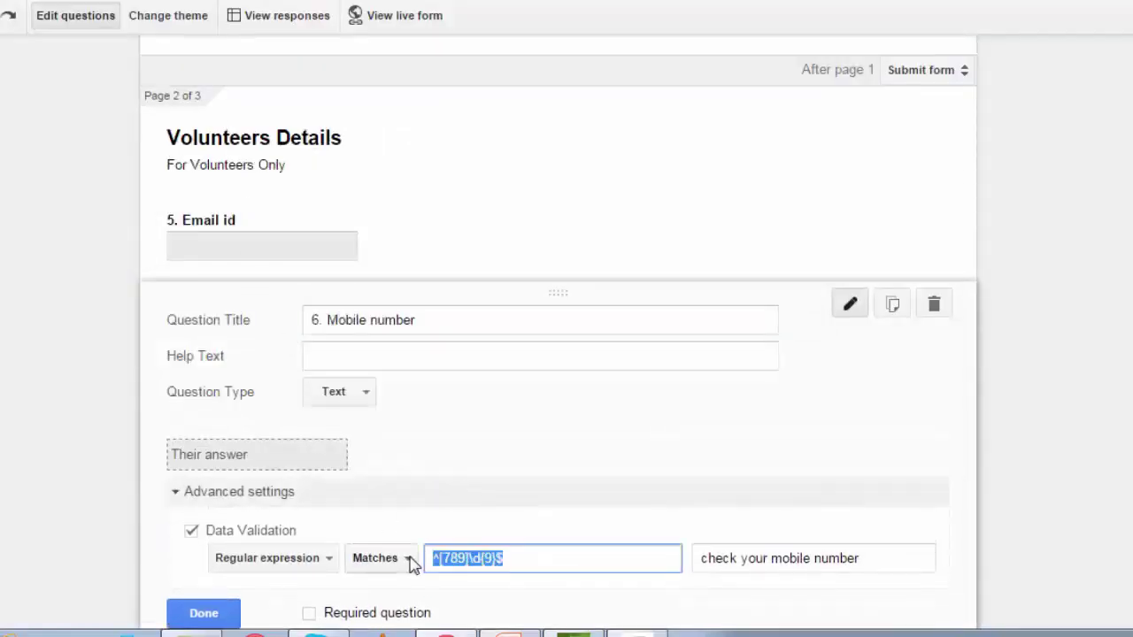
{"action": "key", "text": "BackSpace"}
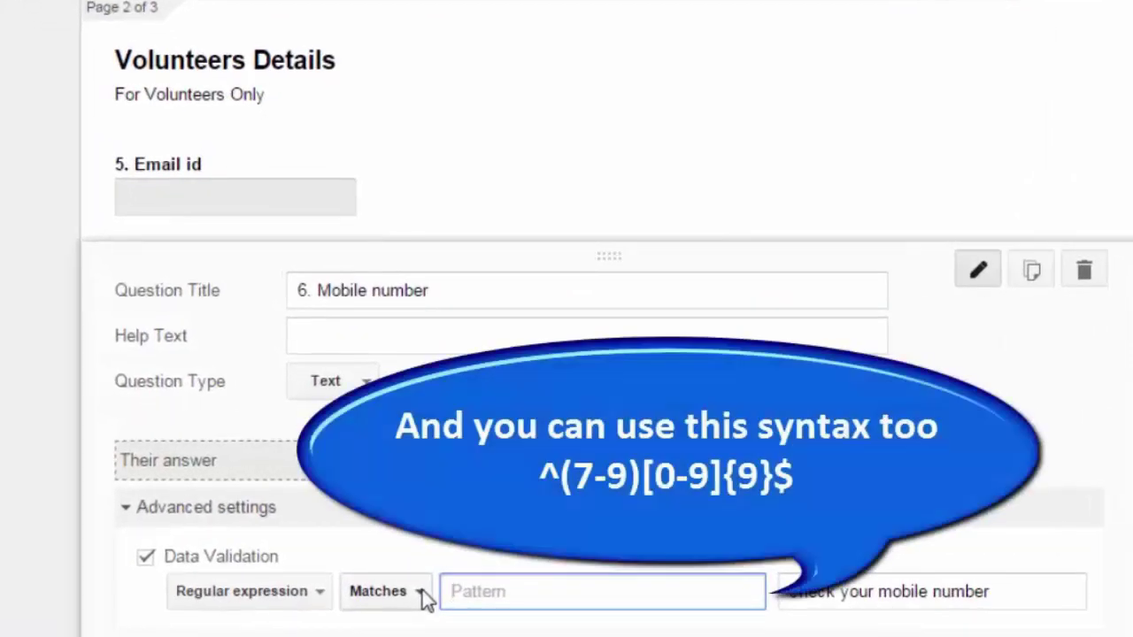
{"action": "type", "text": "^[7-9"}
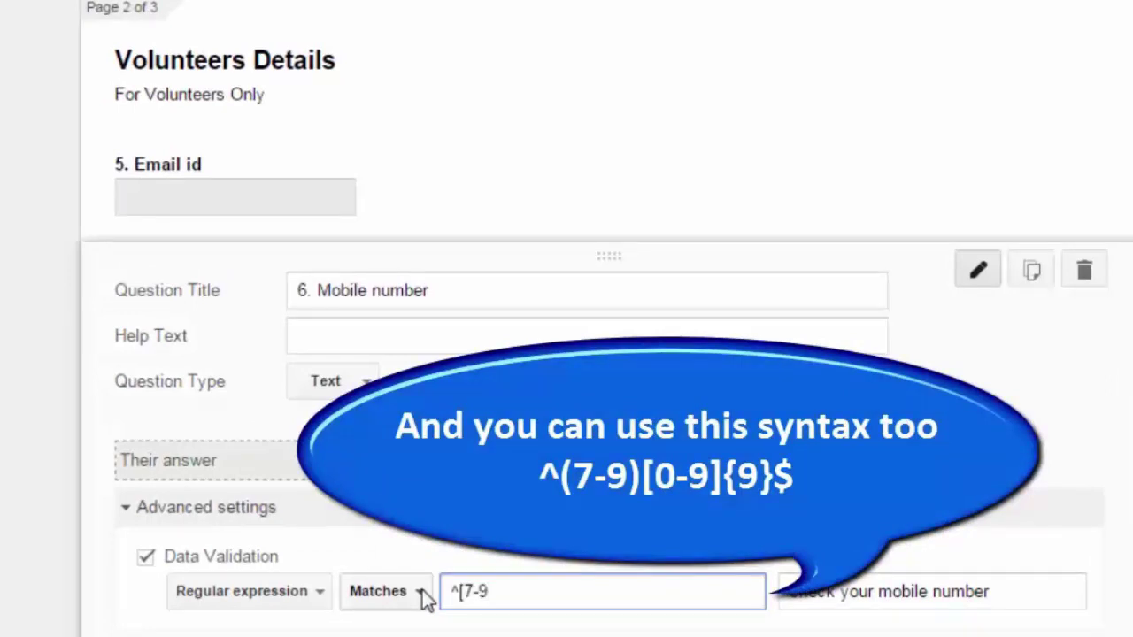
{"action": "type", "text": "][0-9]{"}
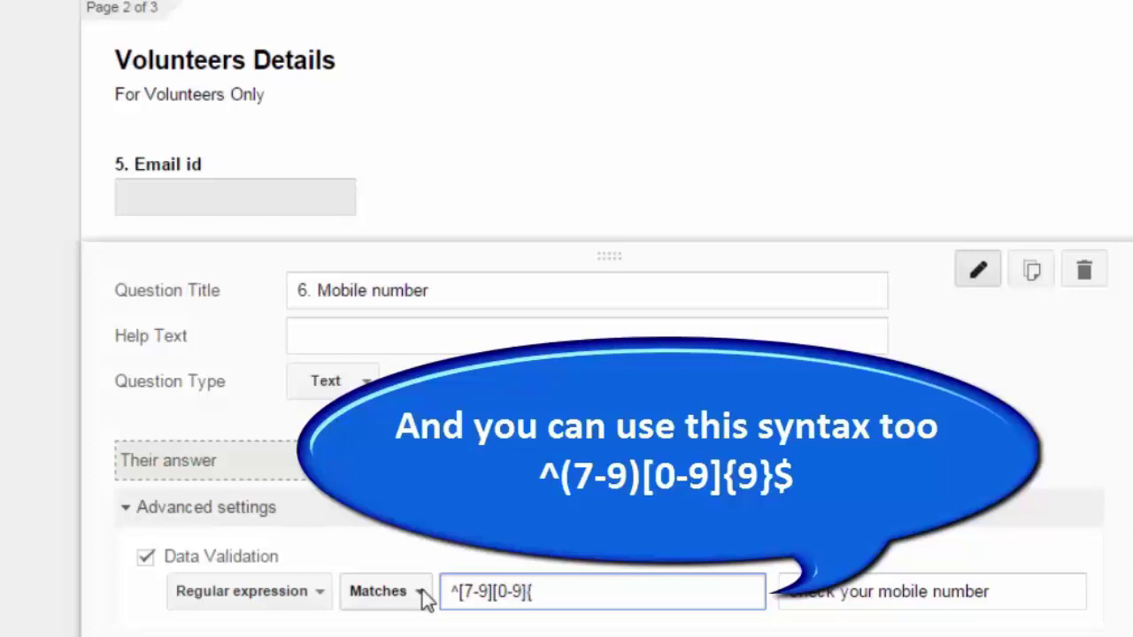
{"action": "type", "text": "9}$"}
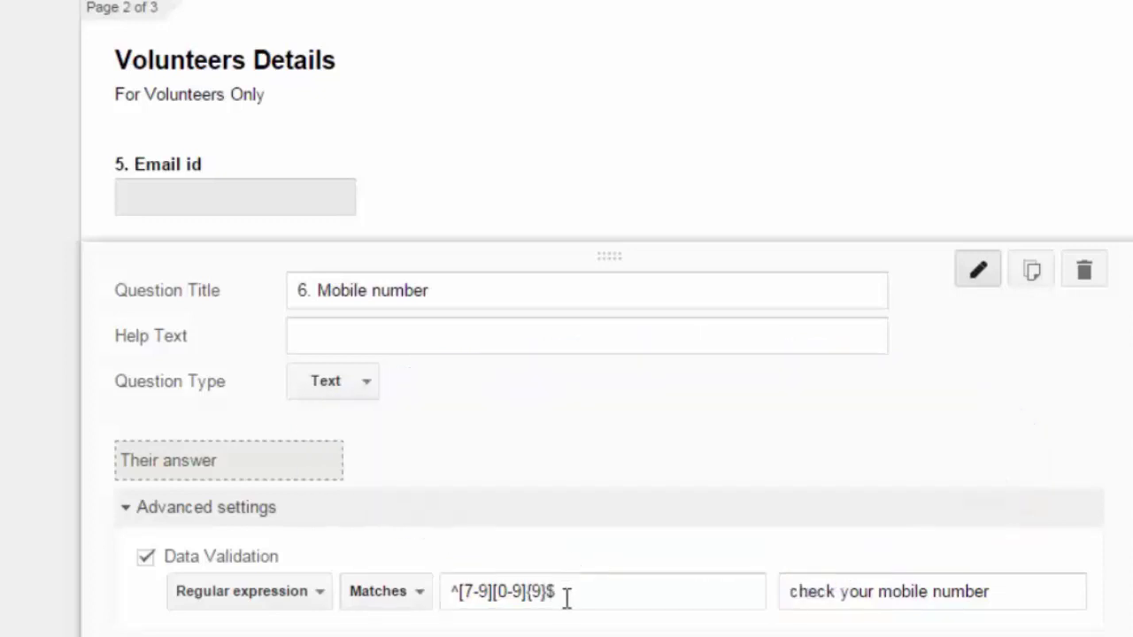
Highlight the pattern's 7-9 range, 0-9 digit range and {9} count, plus the error text.
{"action": "left_click_drag", "start_coordinate": [567, 596], "coordinate": [447, 590]}
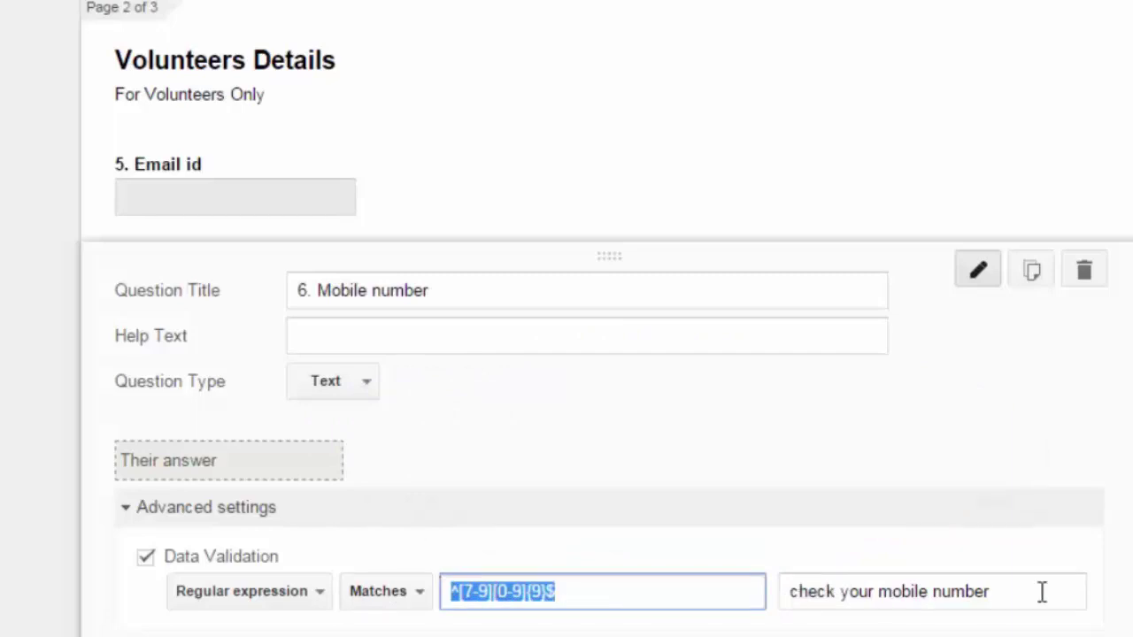
{"action": "left_click_drag", "start_coordinate": [1042, 592], "coordinate": [784, 602]}
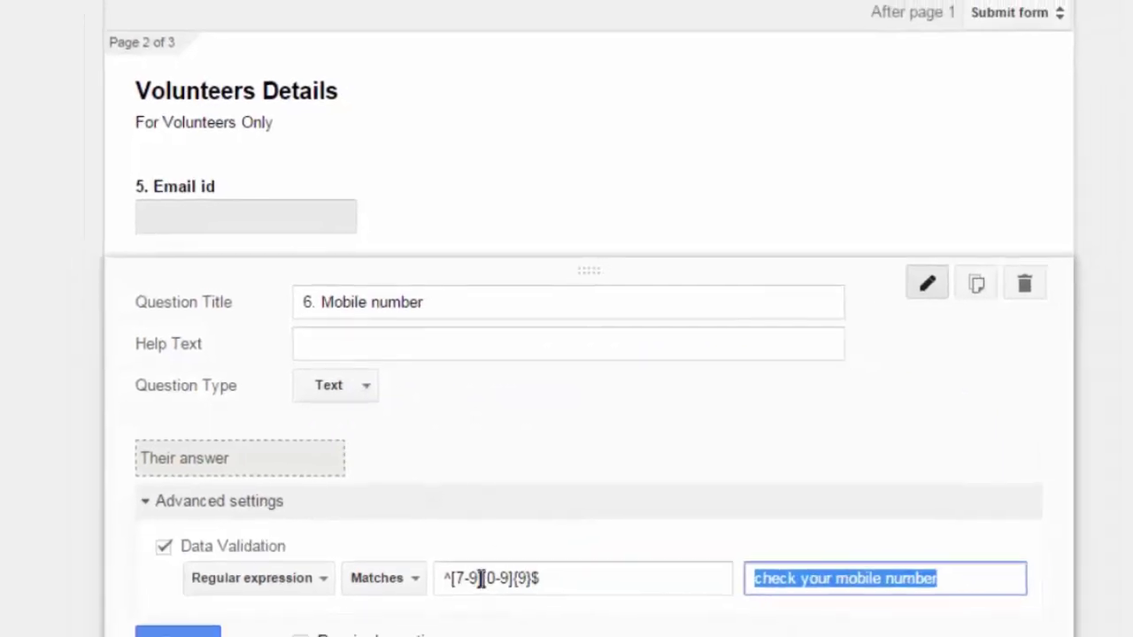
{"action": "left_click", "coordinate": [483, 592]}
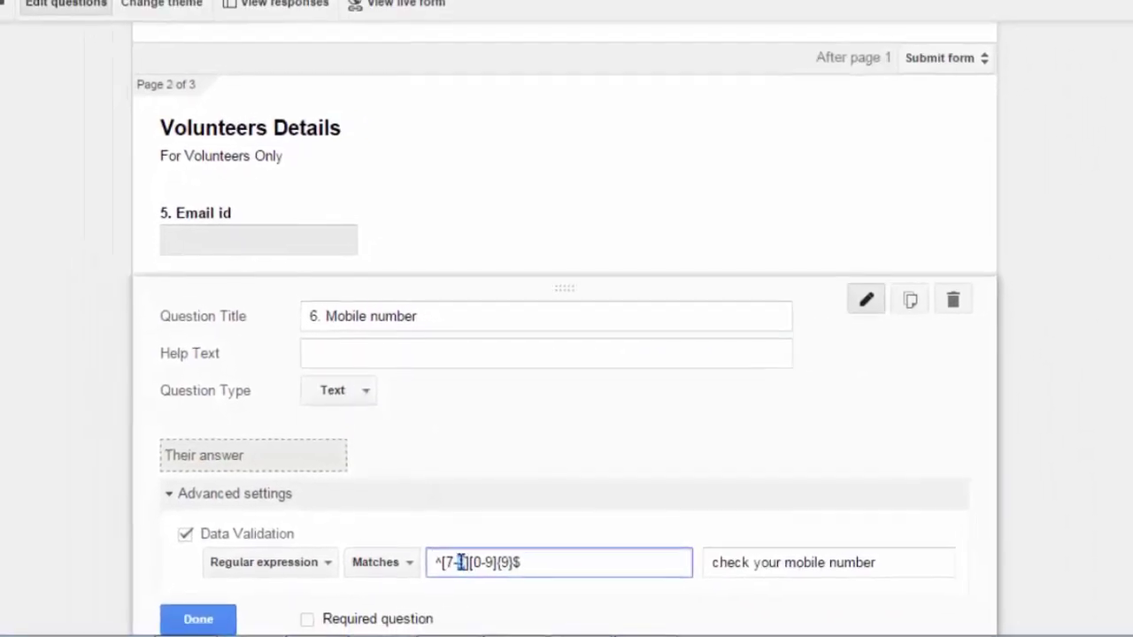
{"action": "left_click_drag", "start_coordinate": [460, 563], "coordinate": [443, 563]}
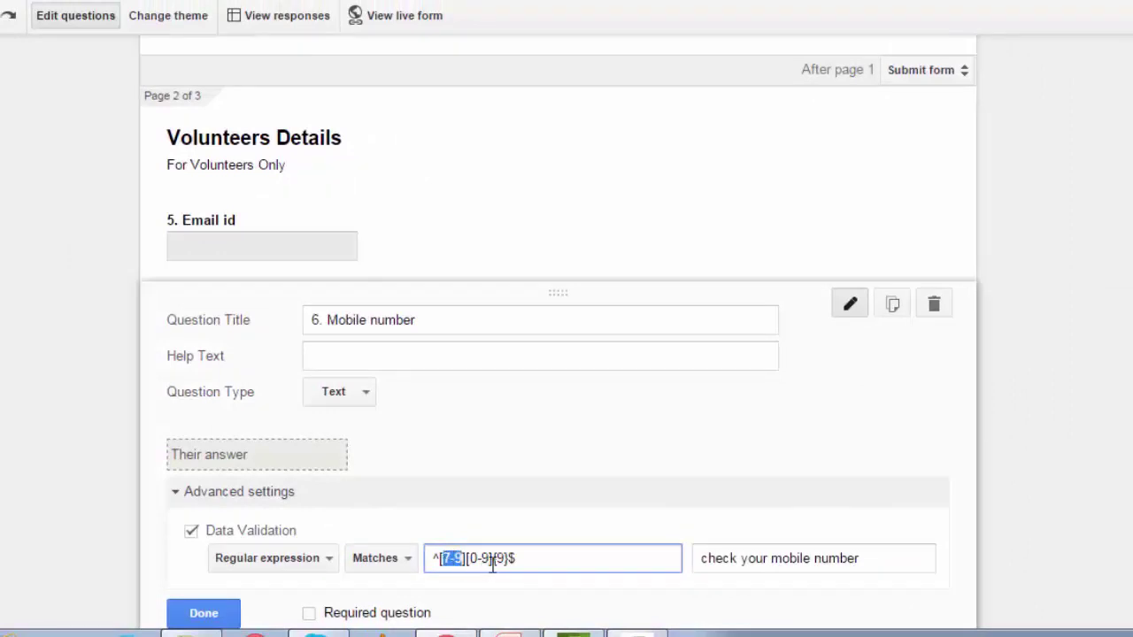
{"action": "left_click_drag", "start_coordinate": [489, 561], "coordinate": [475, 562]}
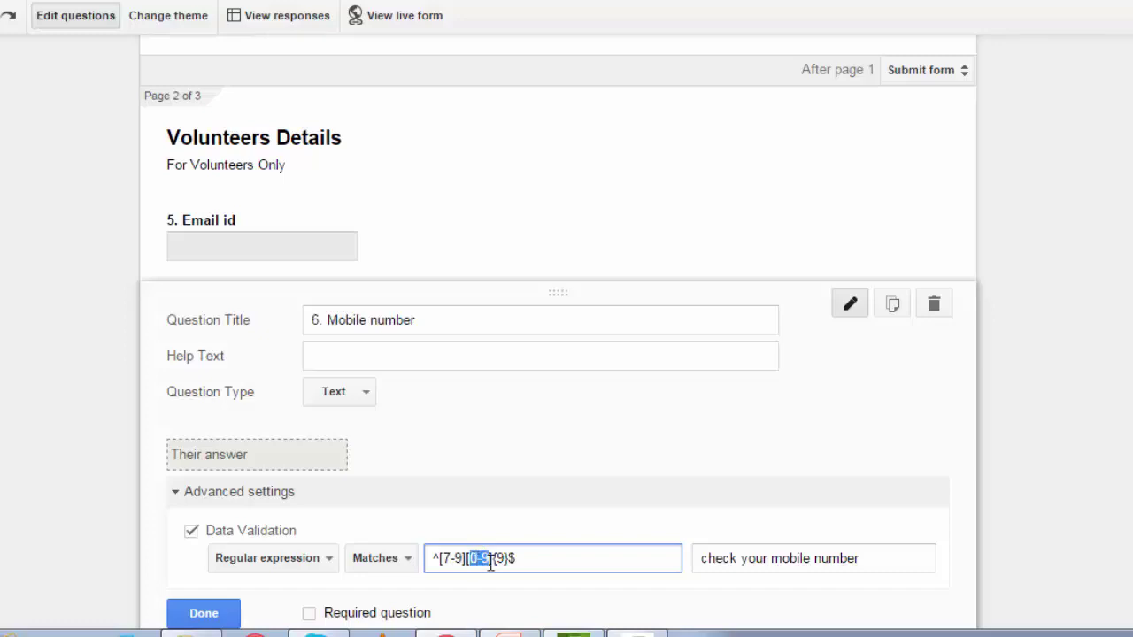
{"action": "double_click", "coordinate": [500, 558]}
{"action": "left_click", "coordinate": [549, 553]}
On the live form, try the Band, Fund and Seating task options, settling on Seating, and start an Inputs answer.
{"action": "left_click_drag", "start_coordinate": [434, 558], "coordinate": [441, 558]}
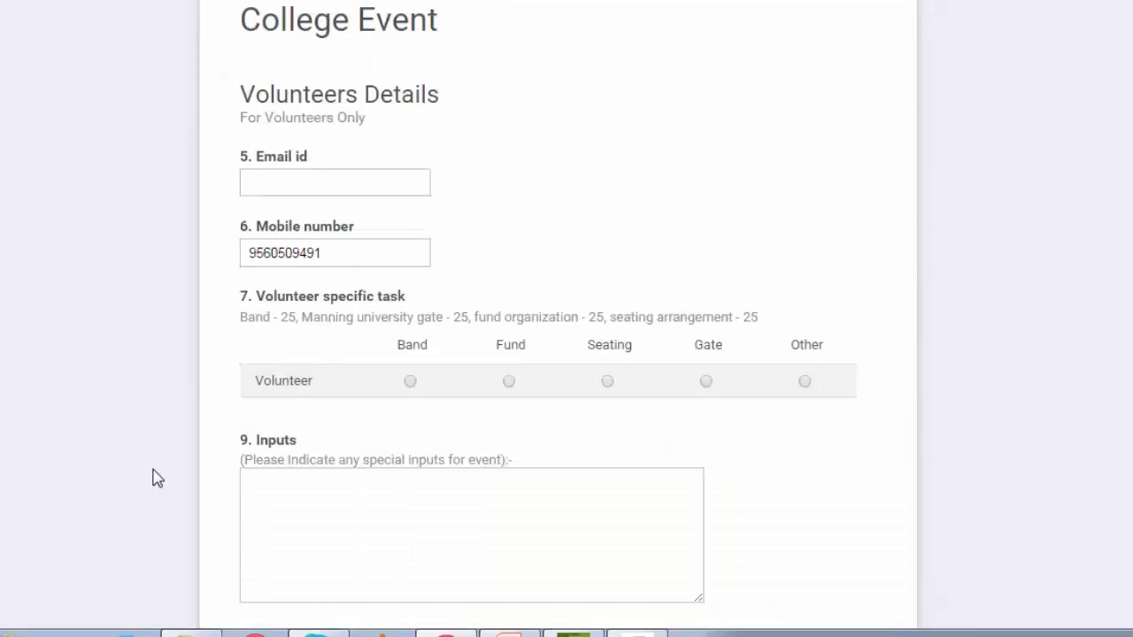
{"action": "scroll", "coordinate": [152, 475], "scroll_direction": "down", "scroll_amount": 1}
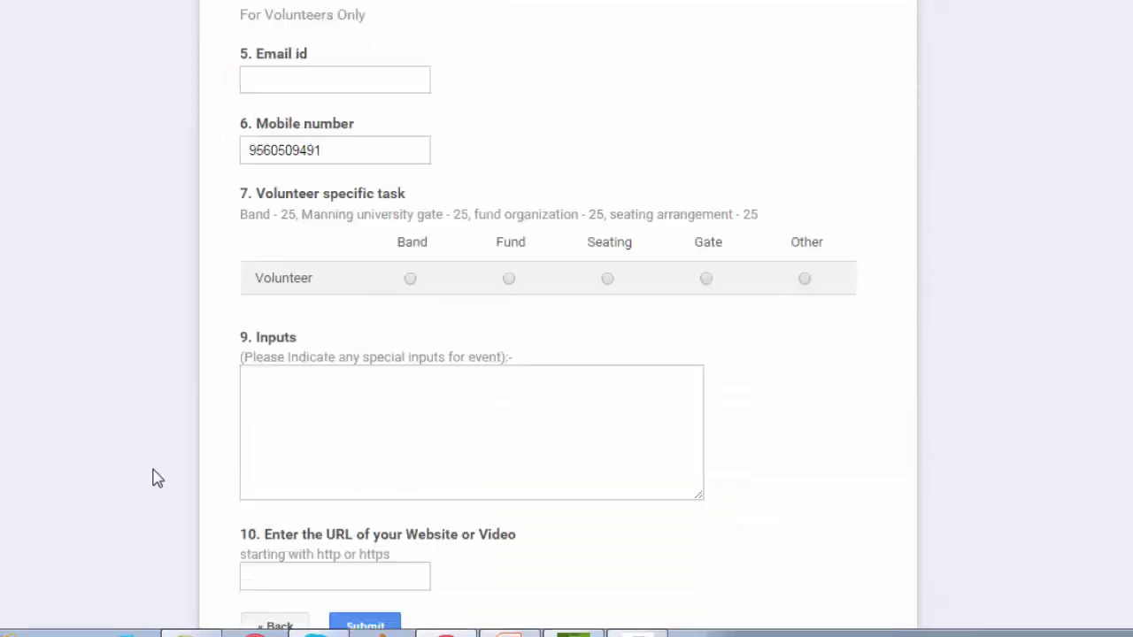
{"action": "left_click", "coordinate": [410, 280]}
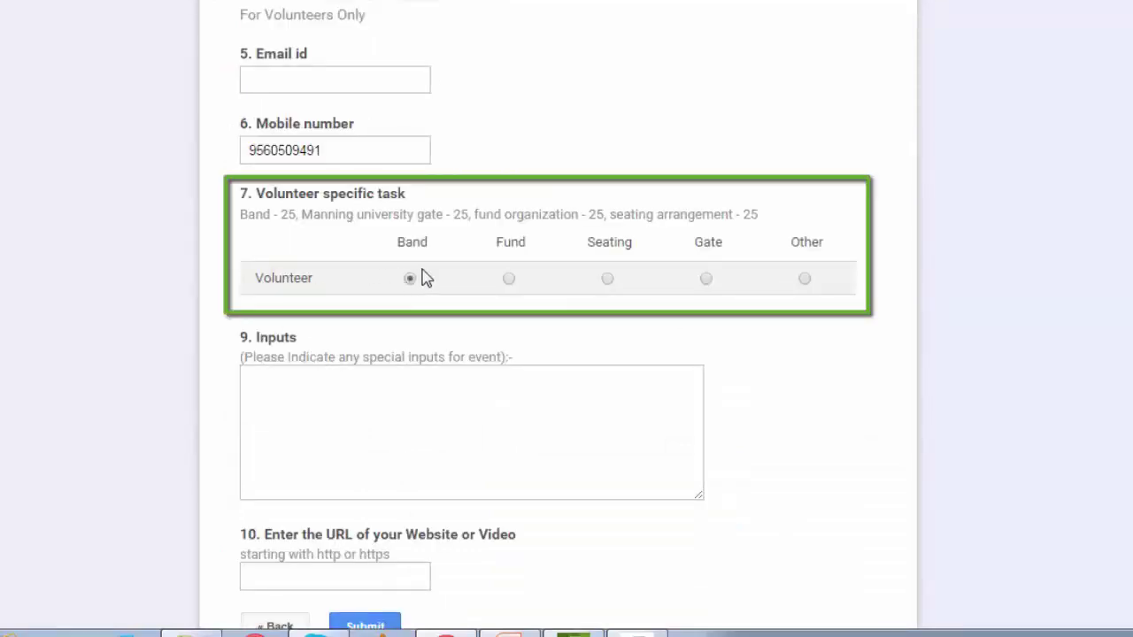
{"action": "left_click", "coordinate": [510, 279]}
{"action": "left_click", "coordinate": [607, 280]}
{"action": "left_click", "coordinate": [316, 408]}
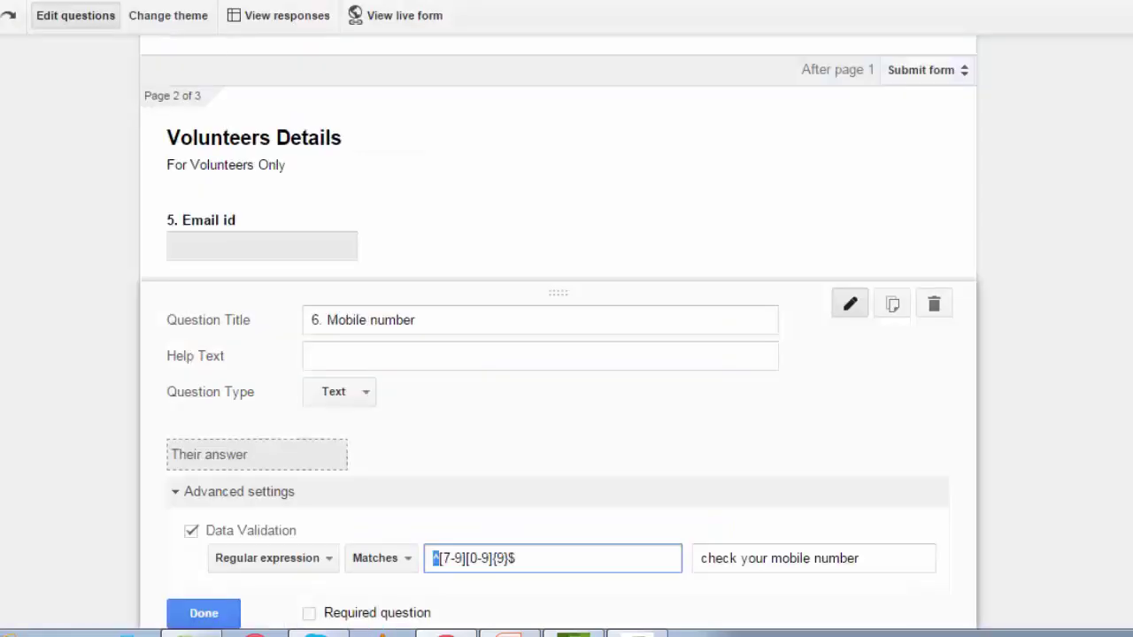
{"action": "scroll", "coordinate": [106, 480], "scroll_direction": "down", "scroll_amount": 3}
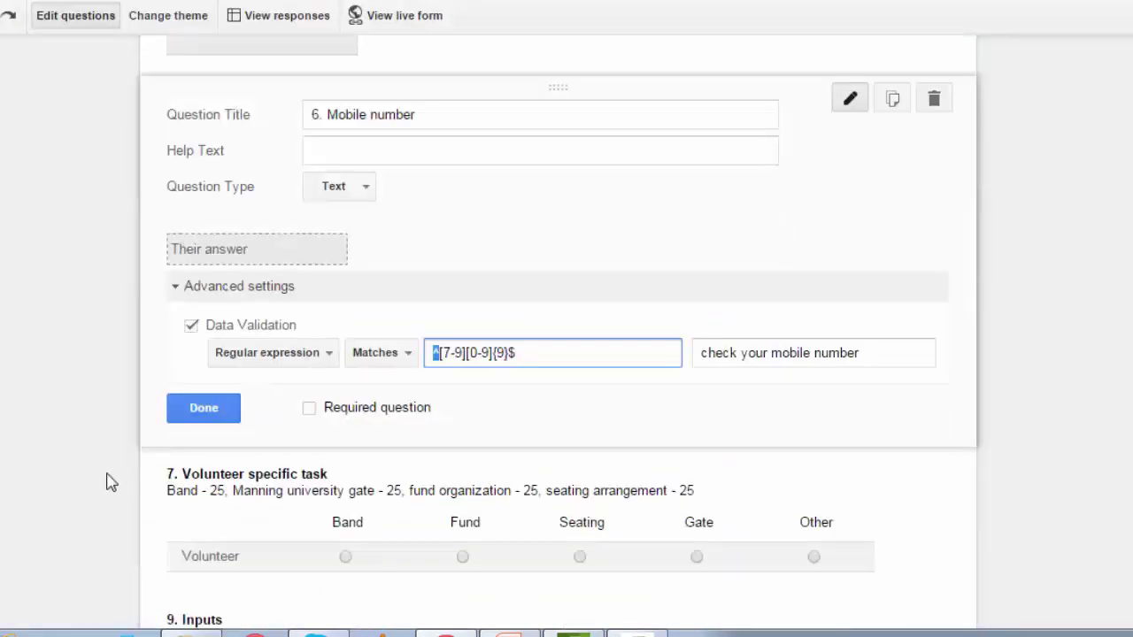
Close the Mobile number question and open question 9 Inputs' data validation settings.
{"action": "left_click", "coordinate": [205, 408]}
{"action": "scroll", "coordinate": [209, 407], "scroll_direction": "down", "scroll_amount": 1}
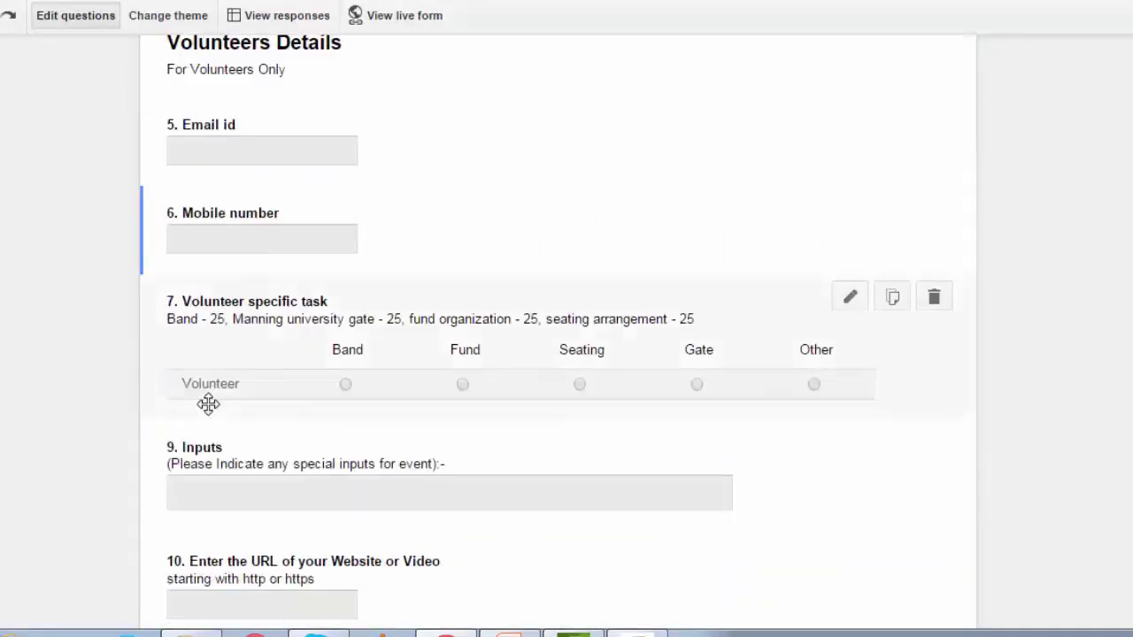
{"action": "left_click", "coordinate": [243, 466]}
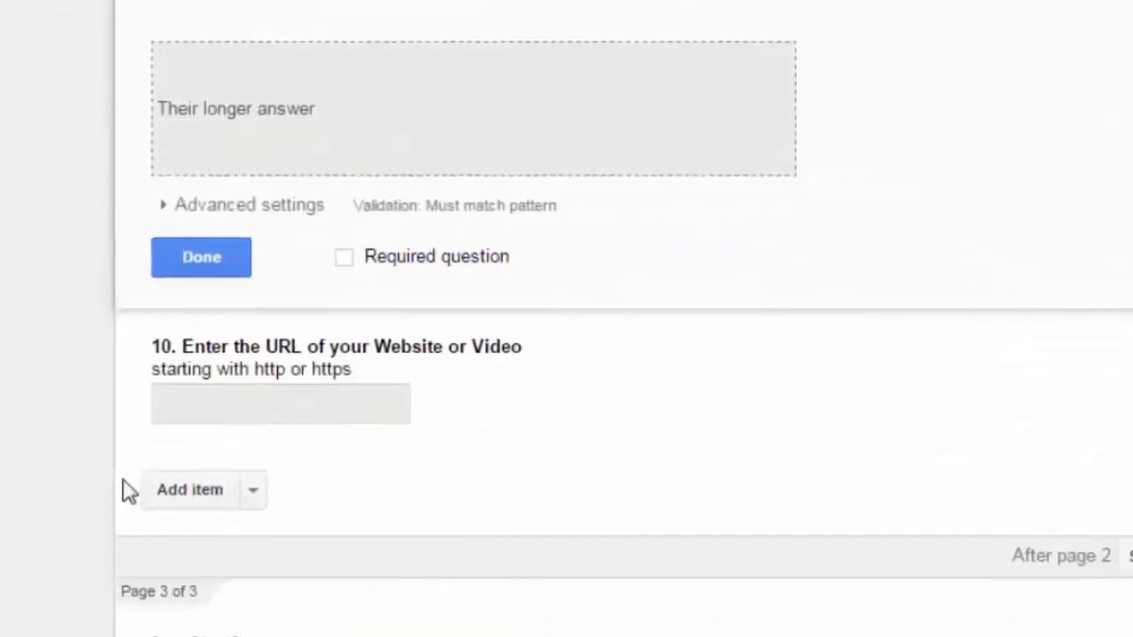
{"action": "left_click", "coordinate": [321, 205]}
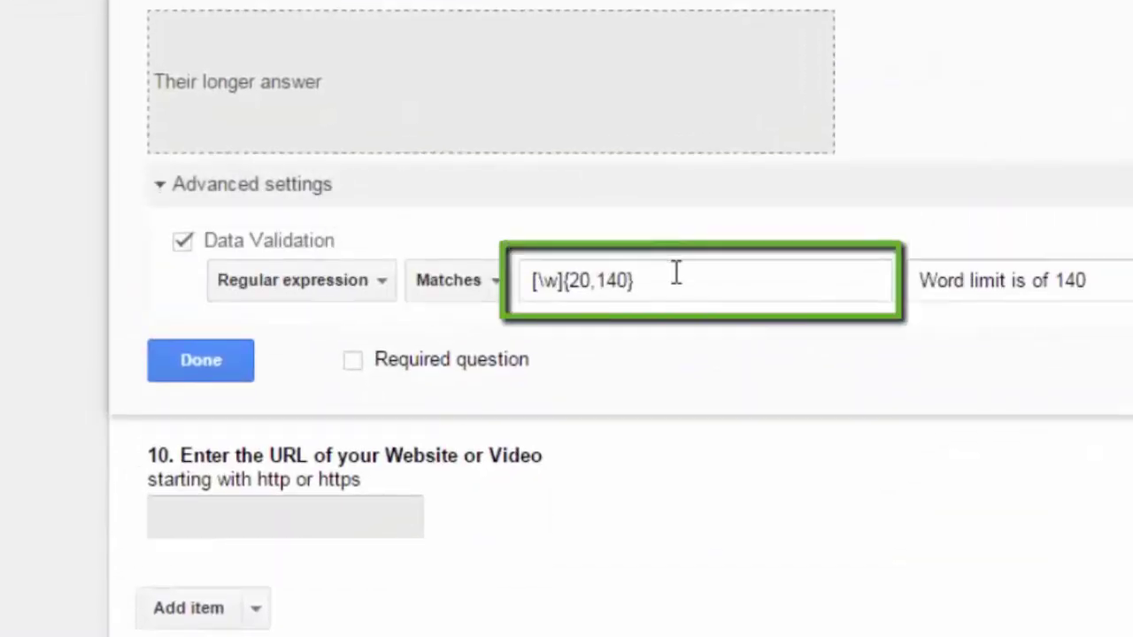
Review the [\w]{20,140} pattern and 'Word limit is of 140' message, then close question 9.
{"action": "triple_click", "coordinate": [604, 280]}
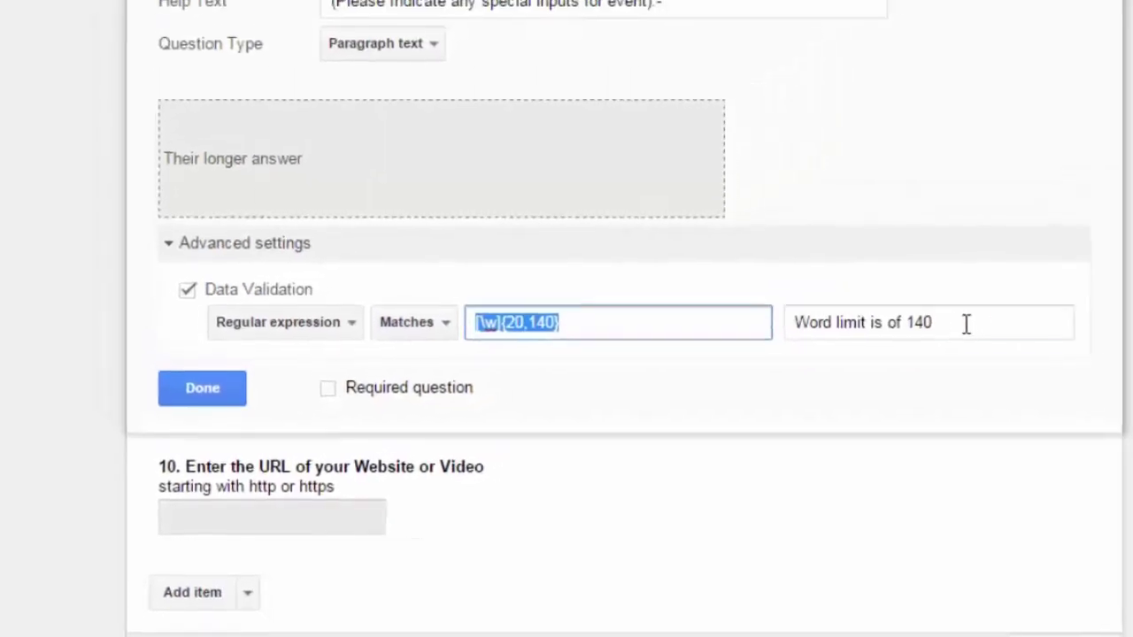
{"action": "left_click_drag", "start_coordinate": [1122, 281], "coordinate": [1035, 284]}
{"action": "left_click_drag", "start_coordinate": [830, 342], "coordinate": [737, 344]}
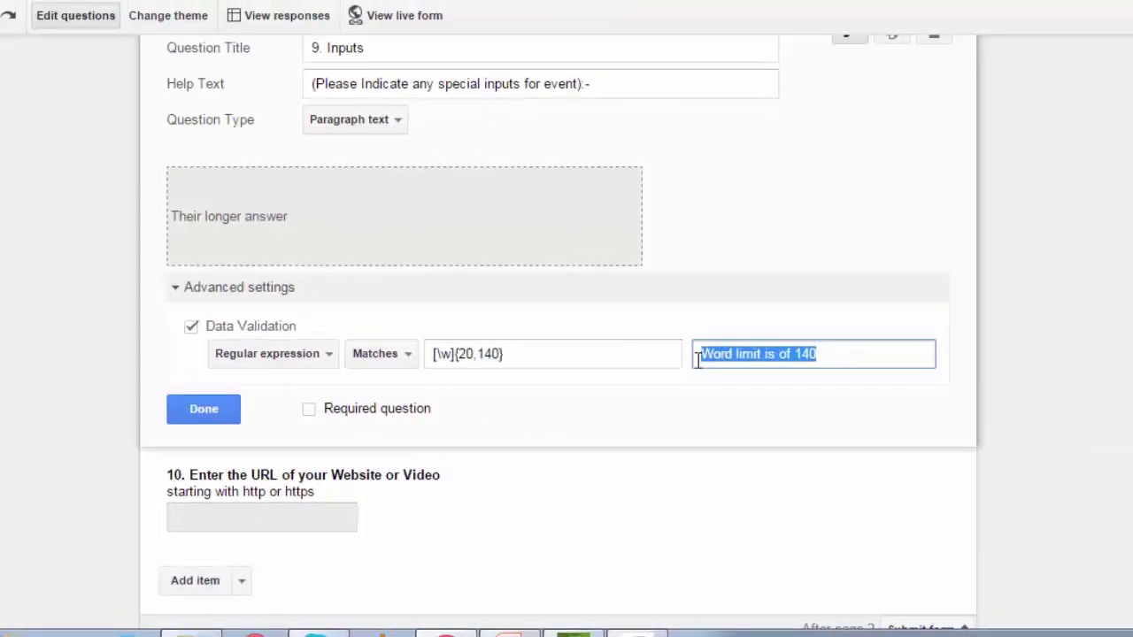
{"action": "left_click", "coordinate": [203, 409]}
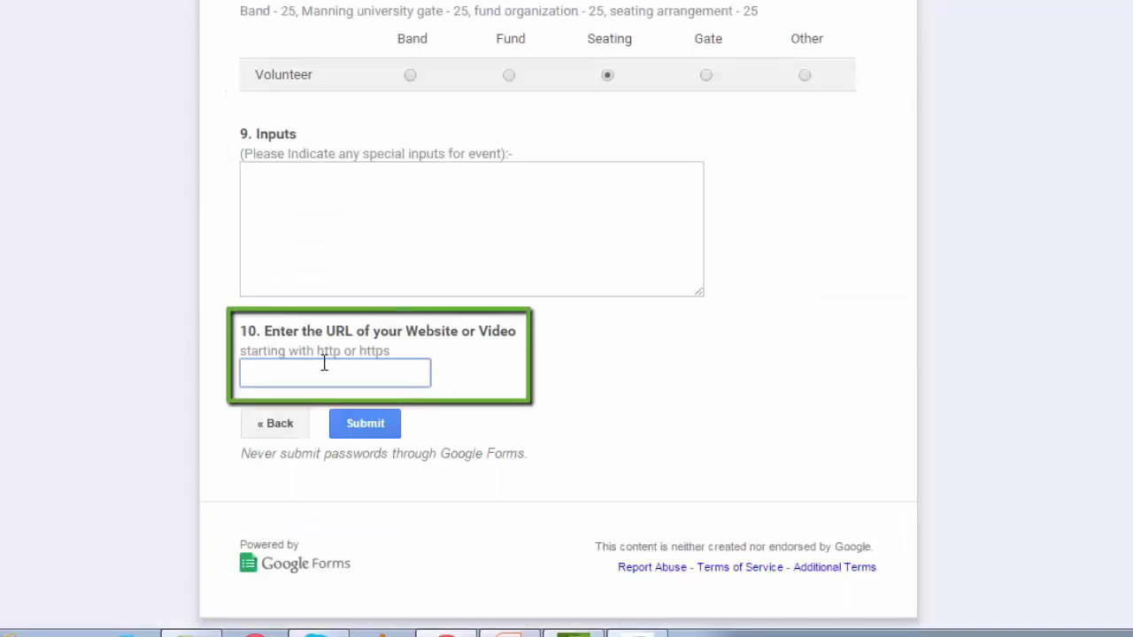
{"action": "type", "text": "www.techn"}
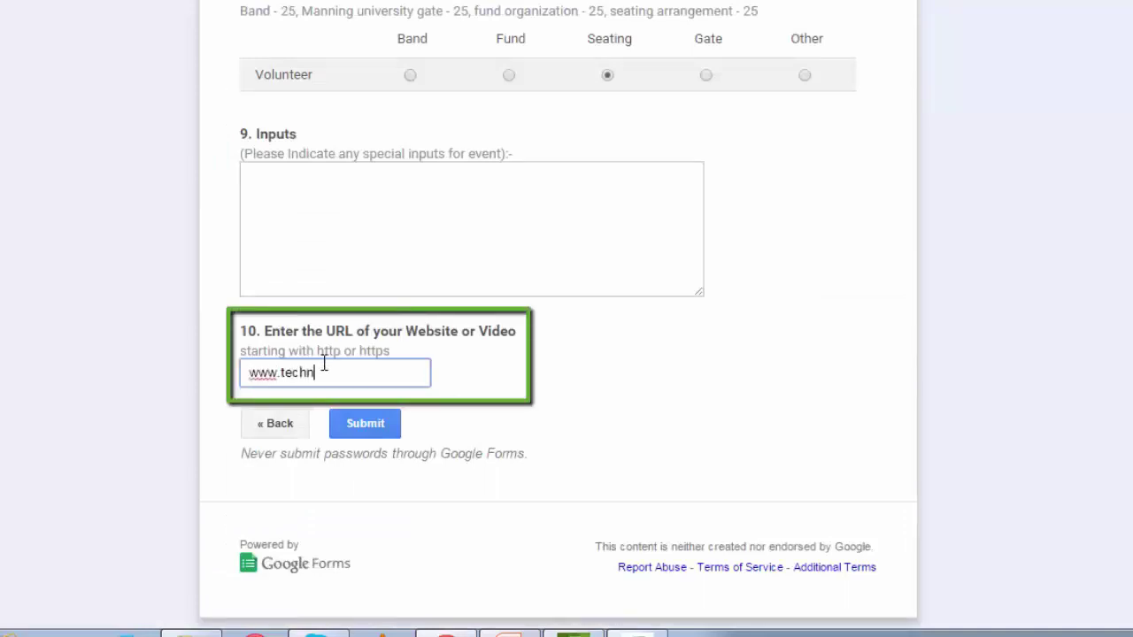
{"action": "type", "text": "ofare.com"}
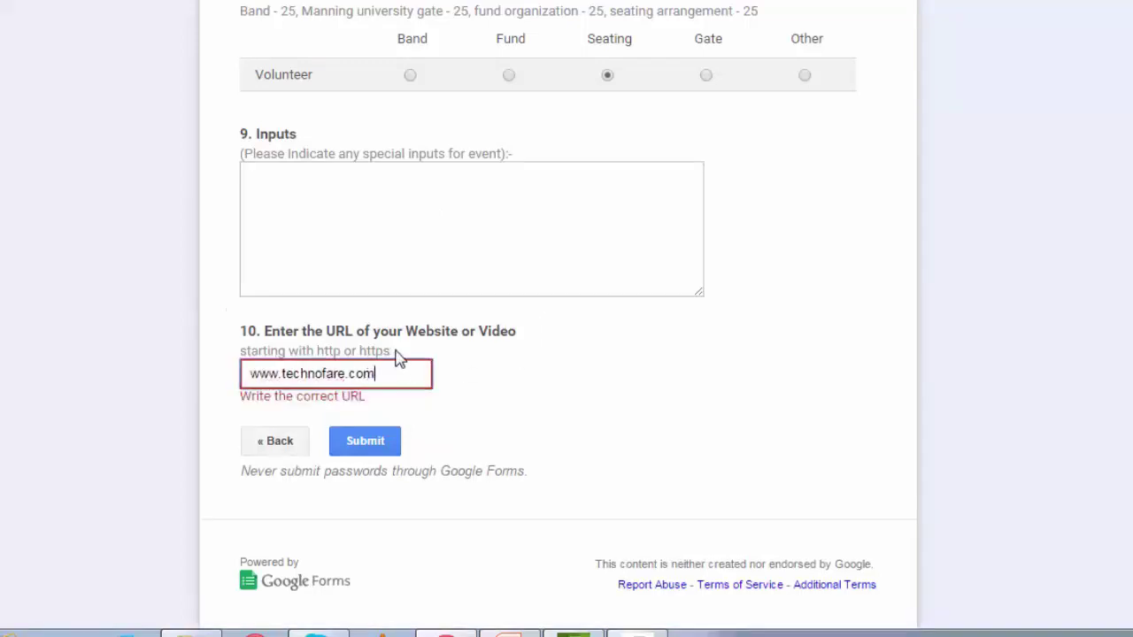
{"action": "left_click_drag", "start_coordinate": [392, 354], "coordinate": [252, 356]}
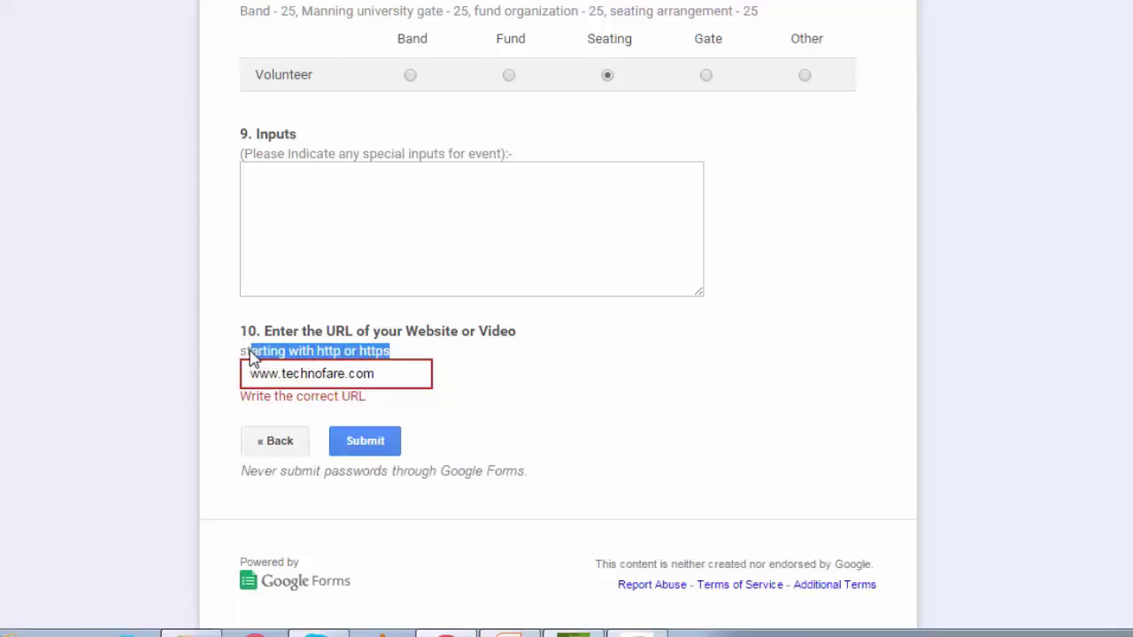
{"action": "left_click", "coordinate": [385, 382]}
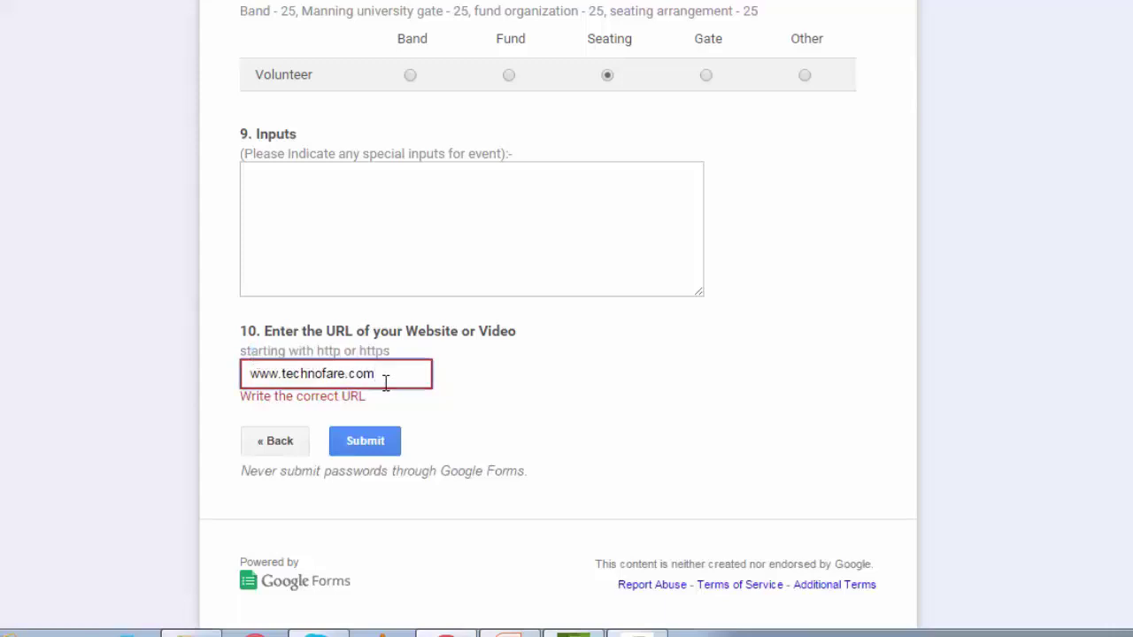
{"action": "key", "text": "BackSpace"}
{"action": "key", "text": "BackSpace"}
{"action": "key", "text": "BackSpace"}
{"action": "key", "text": "BackSpace"}
{"action": "key", "text": "BackSpace"}
{"action": "key", "text": "BackSpace"}
{"action": "key", "text": "BackSpace"}
{"action": "key", "text": "BackSpace"}
{"action": "key", "text": "BackSpace"}
{"action": "key", "text": "BackSpace"}
{"action": "key", "text": "BackSpace"}
{"action": "key", "text": "BackSpace"}
{"action": "key", "text": "BackSpace"}
{"action": "key", "text": "BackSpace"}
{"action": "key", "text": "BackSpace"}
{"action": "key", "text": "BackSpace"}
{"action": "key", "text": "BackSpace"}
{"action": "key", "text": "BackSpace"}
{"action": "type", "text": "htt"}
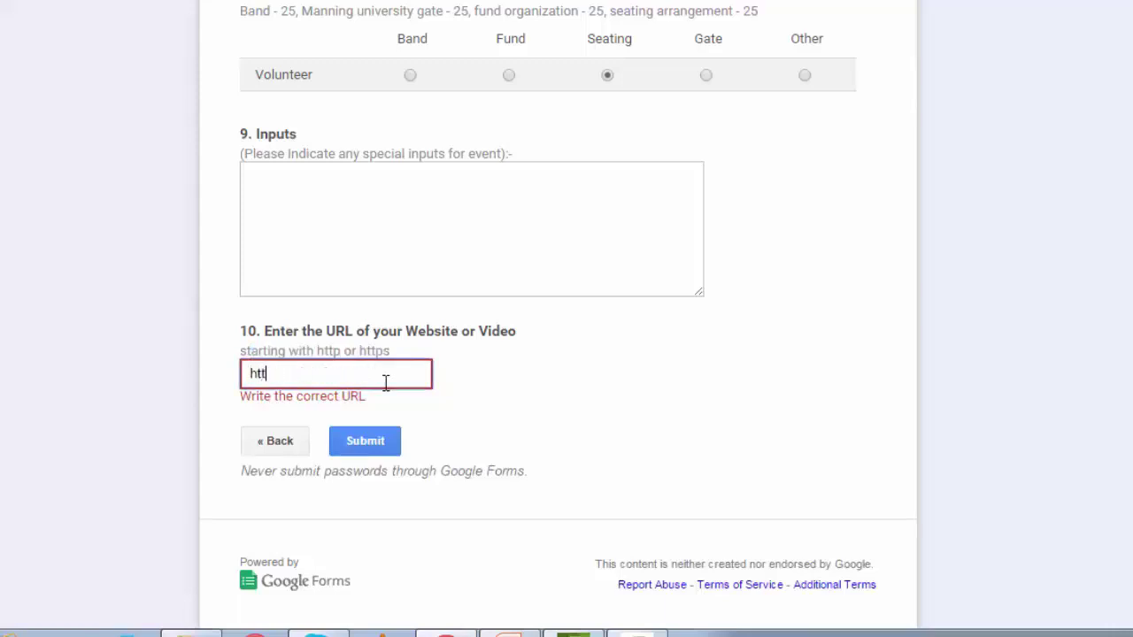
{"action": "type", "text": "ps //www."}
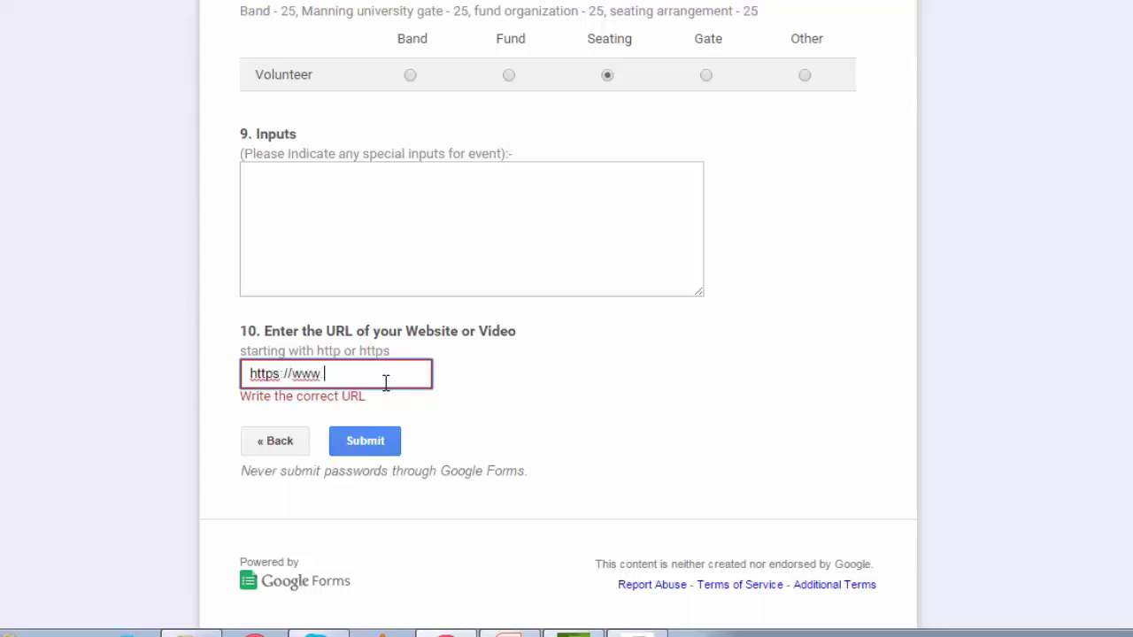
{"action": "type", "text": "technofare.com"}
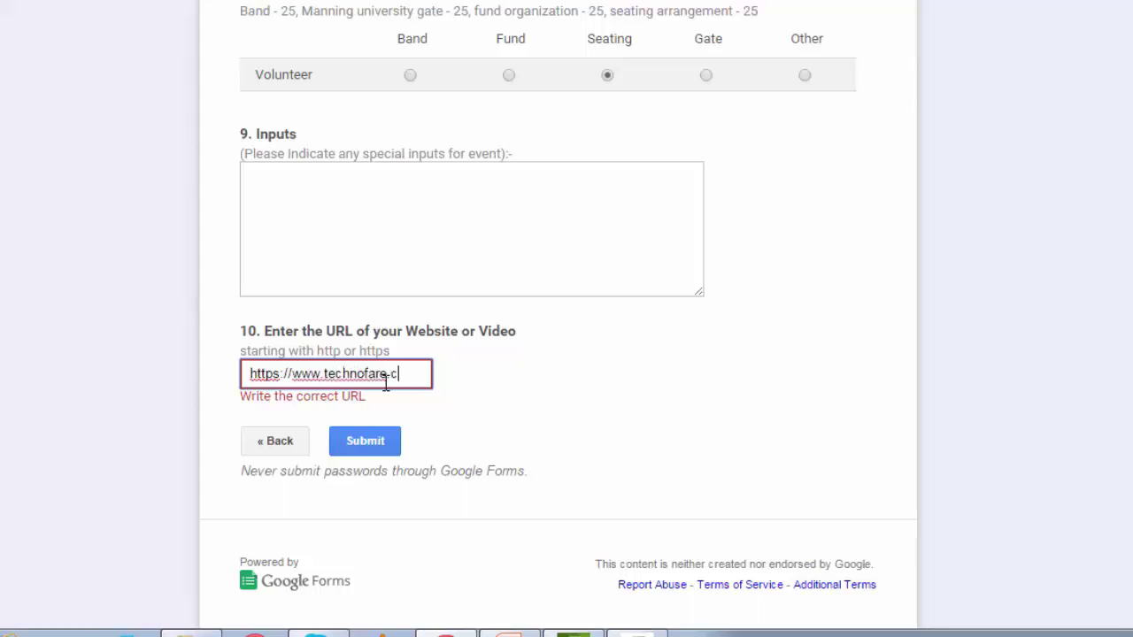
{"action": "left_click", "coordinate": [517, 403]}
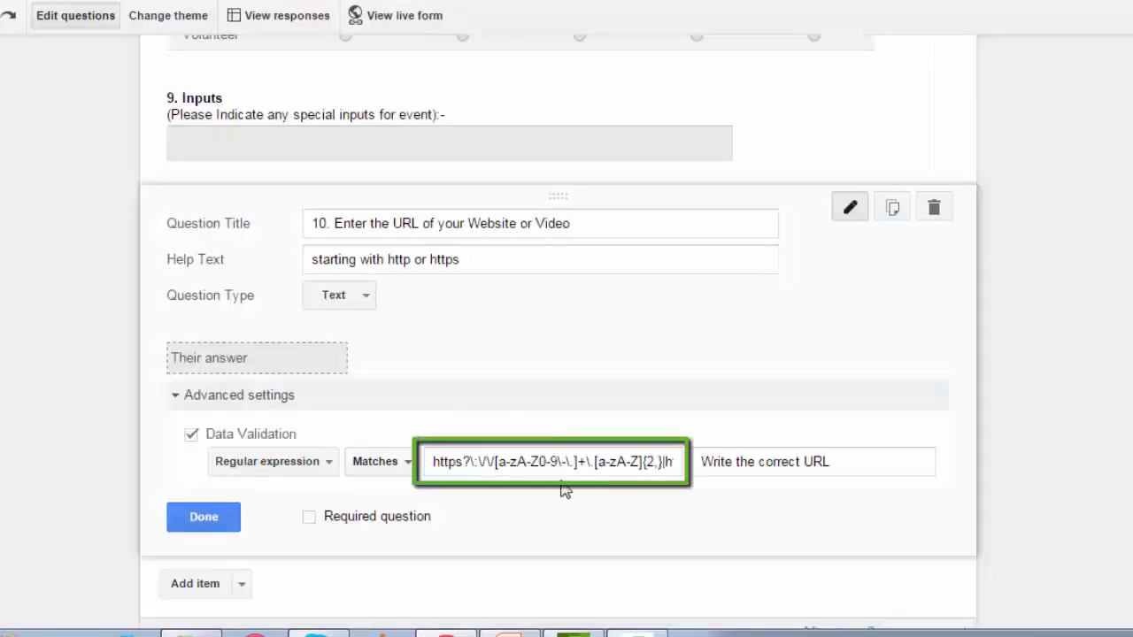
{"action": "left_click", "coordinate": [541, 469]}
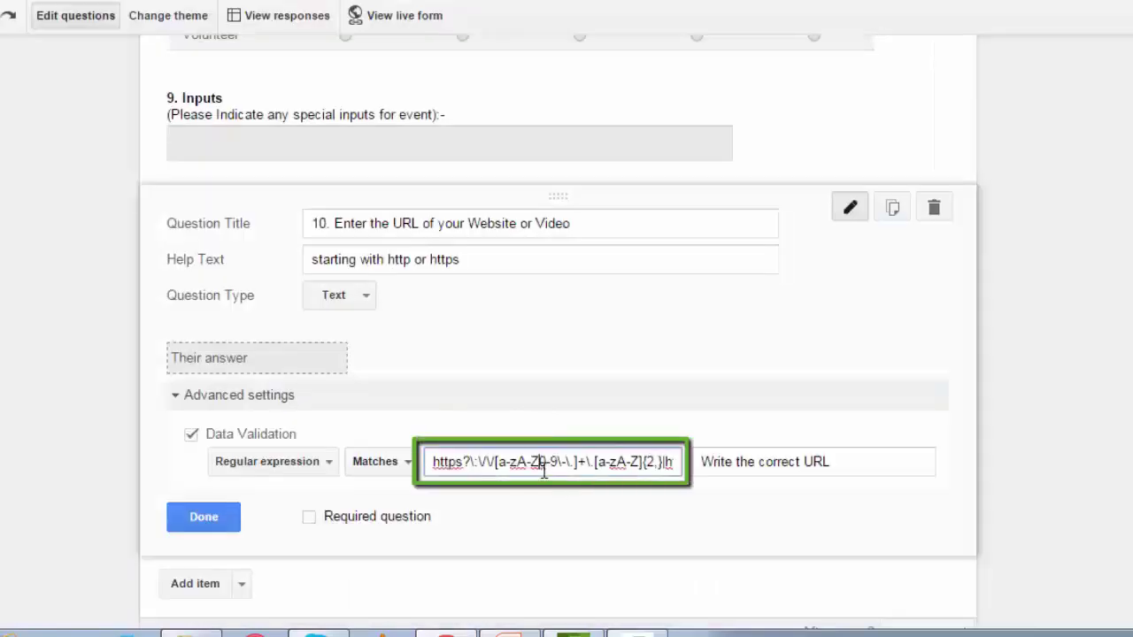